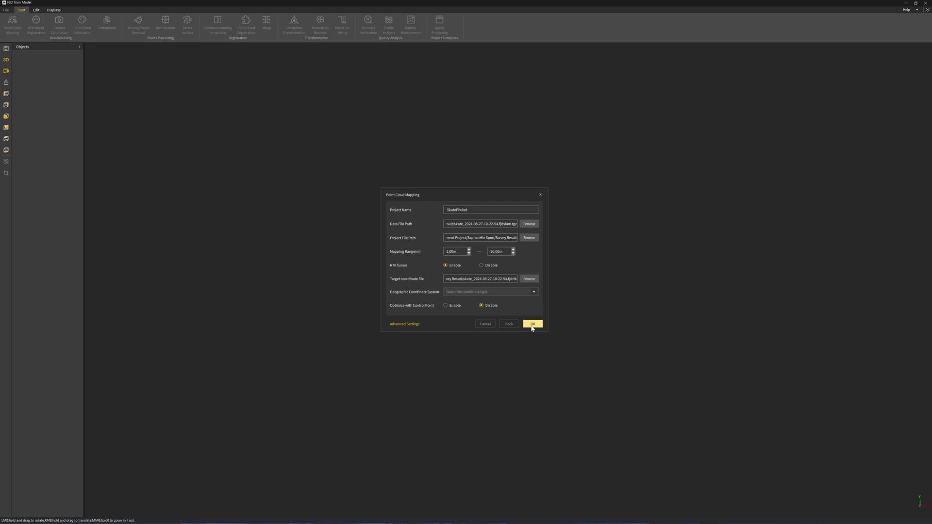
# Start SkatePhuket point cloud mapping and orbit the growing cloud around the skate bowl until it loads.
pyautogui.click(533, 324)
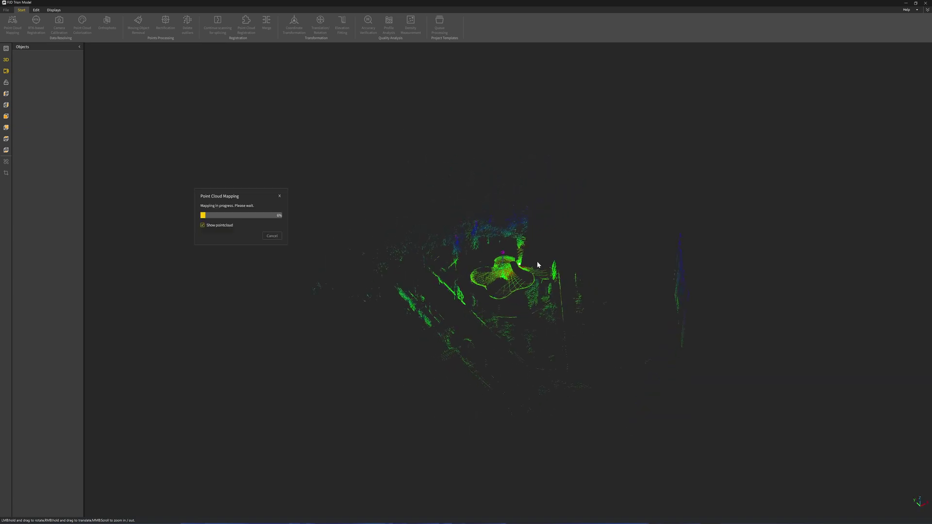
pyautogui.moveTo(586, 238); pyautogui.dragTo(615, 219)
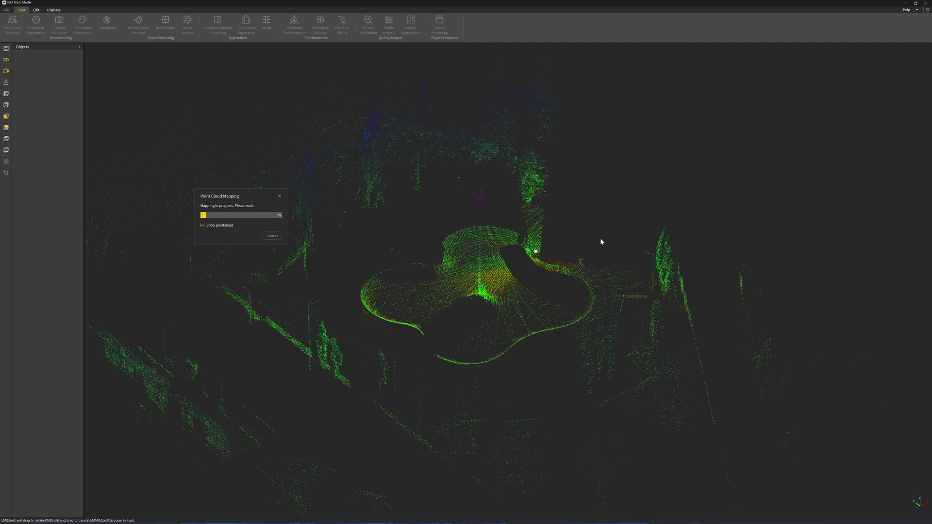
pyautogui.doubleClick(661, 275)
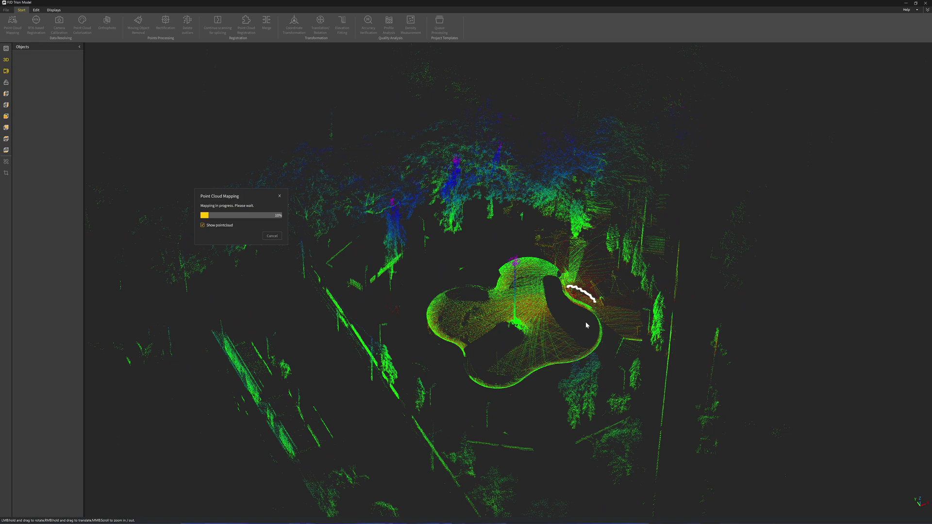
pyautogui.moveTo(585, 322); pyautogui.dragTo(865, 315)
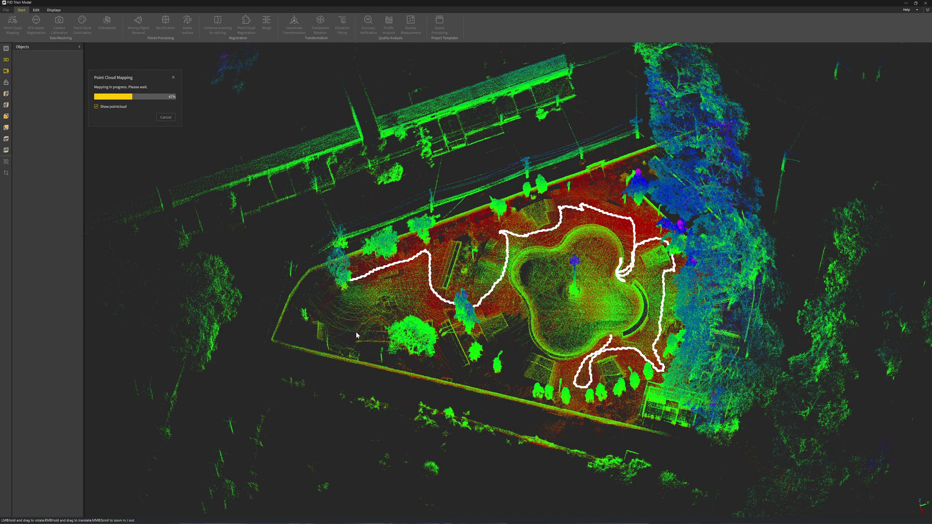
pyautogui.moveTo(380, 311); pyautogui.dragTo(608, 428)
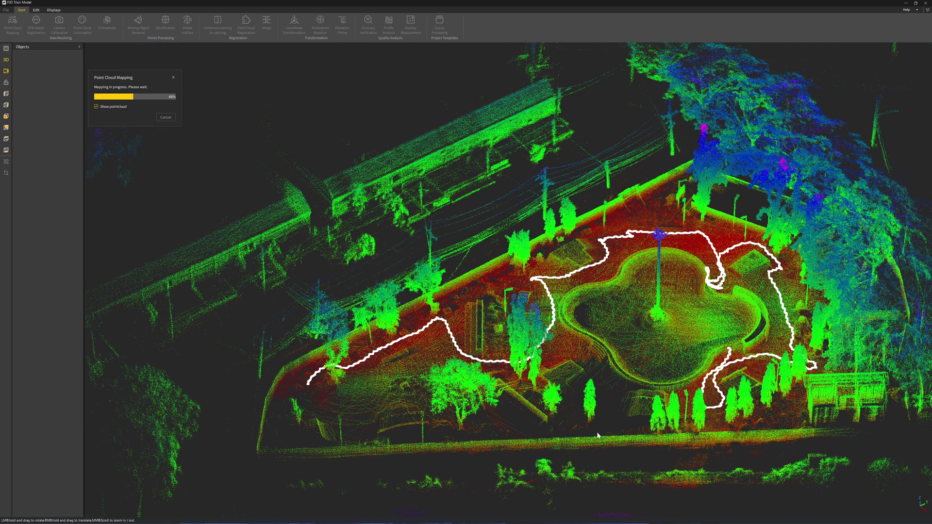
pyautogui.moveTo(598, 436); pyautogui.dragTo(628, 217)
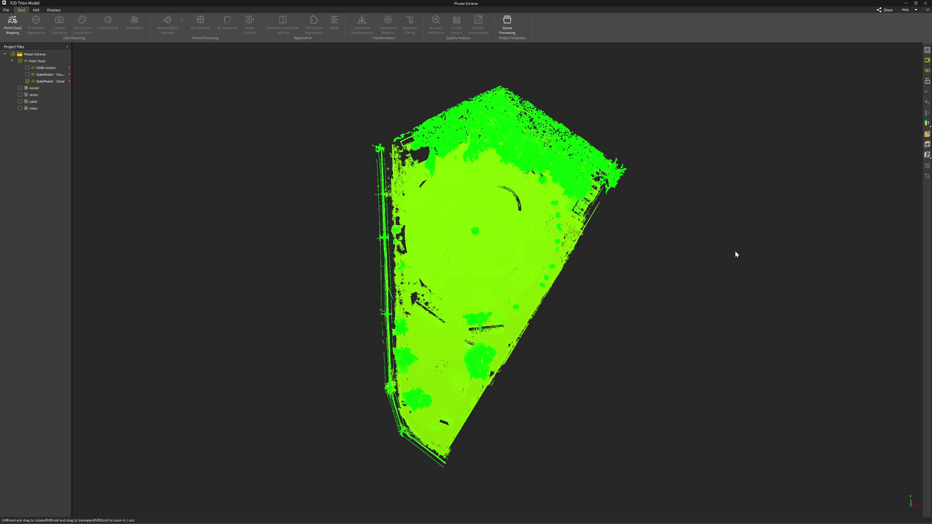
# Turn on X-Ray rendering for the skate park cloud and view it from above and obliquely.
pyautogui.scroll(-3, 651, 254)
pyautogui.scroll(5, 568, 245)
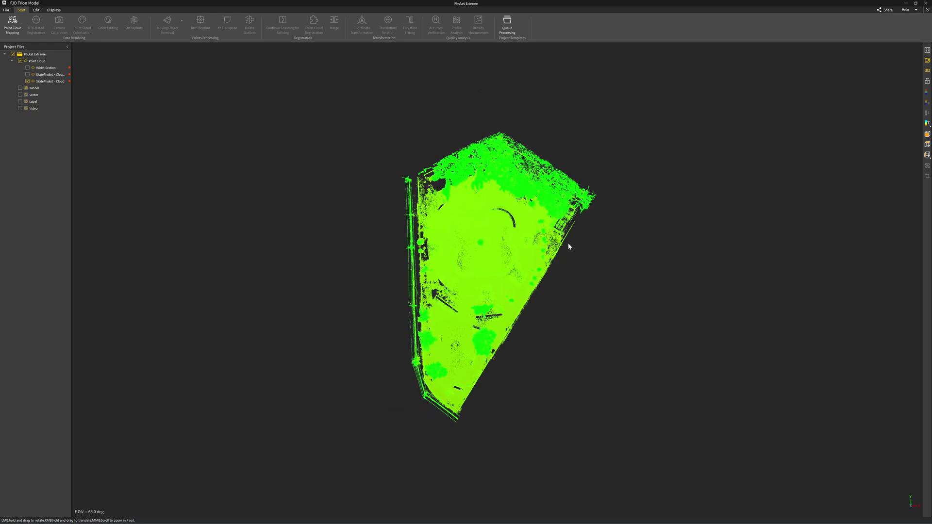
pyautogui.moveTo(487, 295)
pyautogui.mouseDown()
pyautogui.moveTo(515, 233)
pyautogui.moveTo(582, 206)
pyautogui.moveTo(486, 261)
pyautogui.mouseUp()
pyautogui.scroll(4, 480, 250)
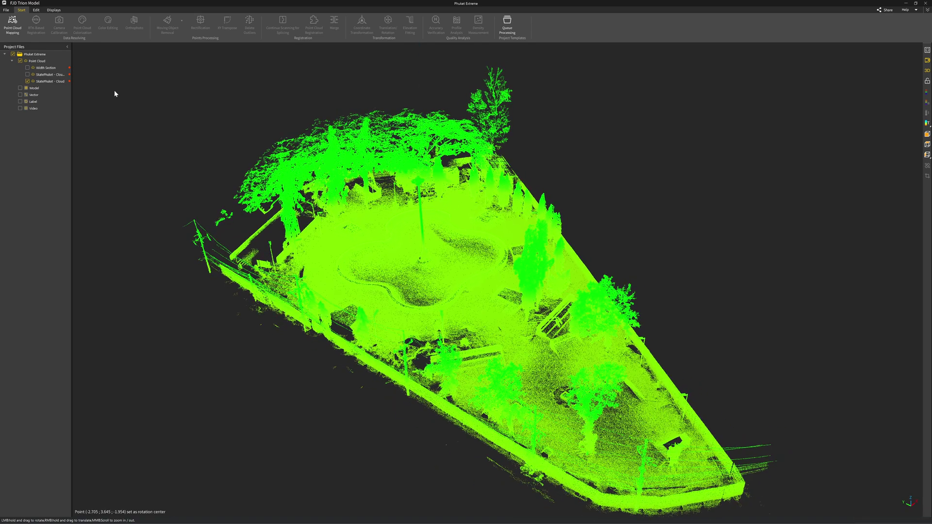
pyautogui.click(54, 9)
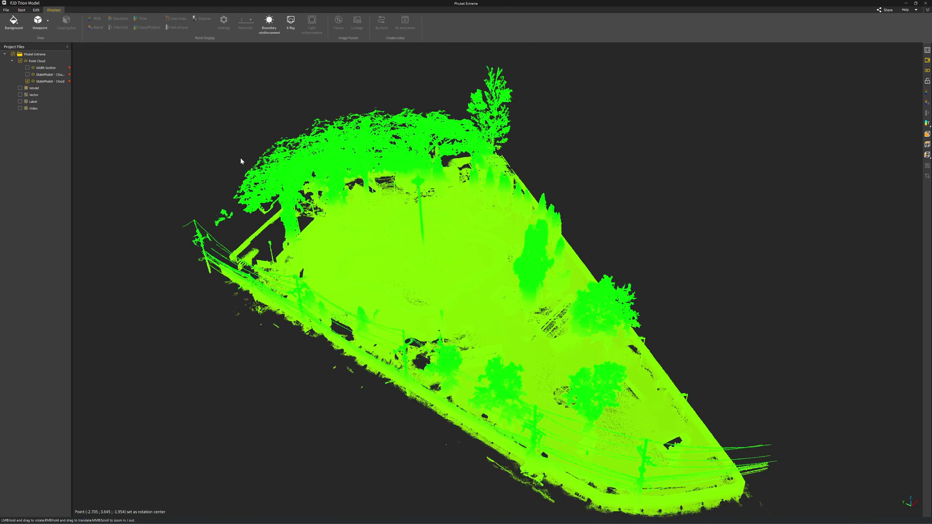
pyautogui.click(291, 26)
pyautogui.moveTo(539, 194); pyautogui.dragTo(676, 168)
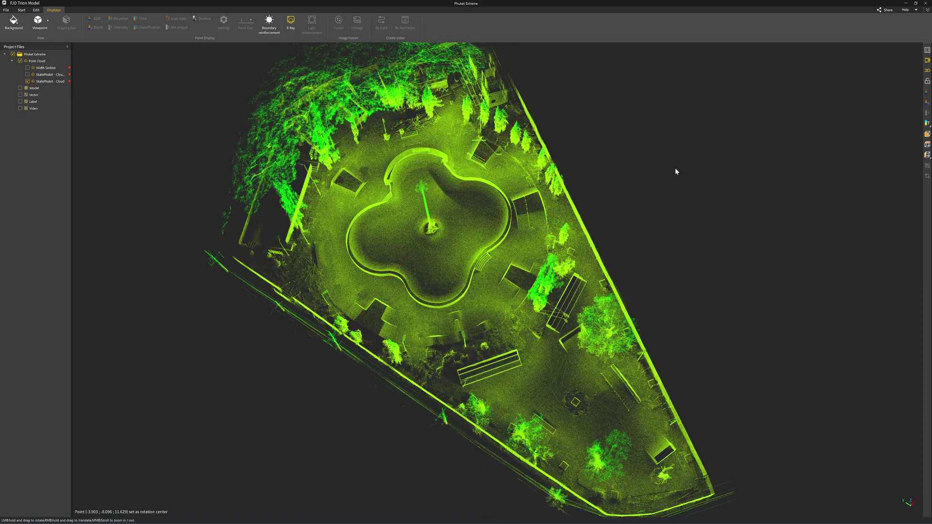
pyautogui.click(927, 60)
pyautogui.moveTo(466, 233); pyautogui.dragTo(309, 185)
pyautogui.moveTo(533, 244); pyautogui.dragTo(479, 218)
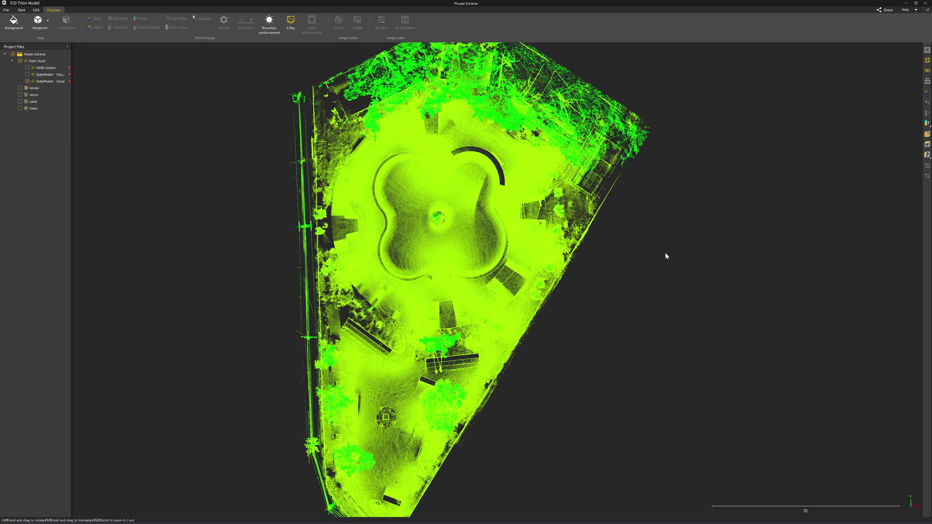
# Zoom in beside the bowl to read a point's coordinates, then exit to the full park view.
pyautogui.scroll(-1, 667, 262)
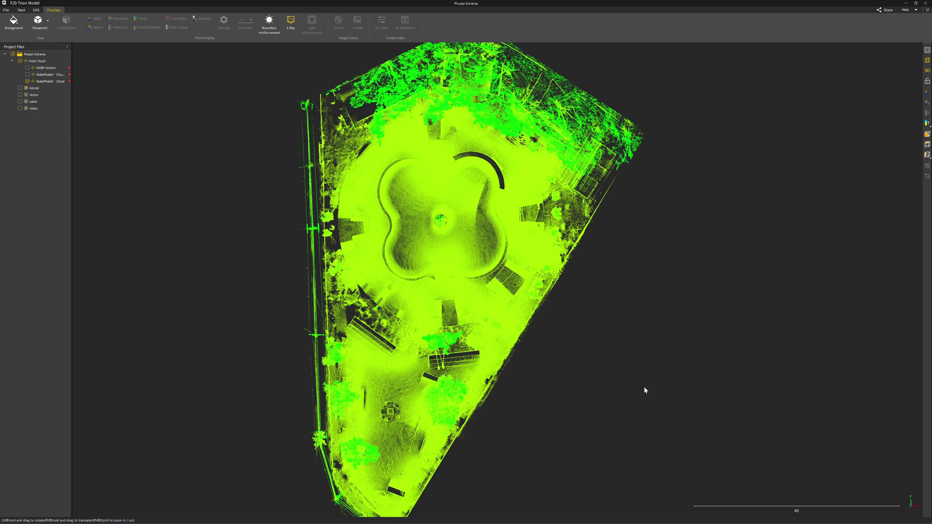
pyautogui.scroll(4, 631, 294)
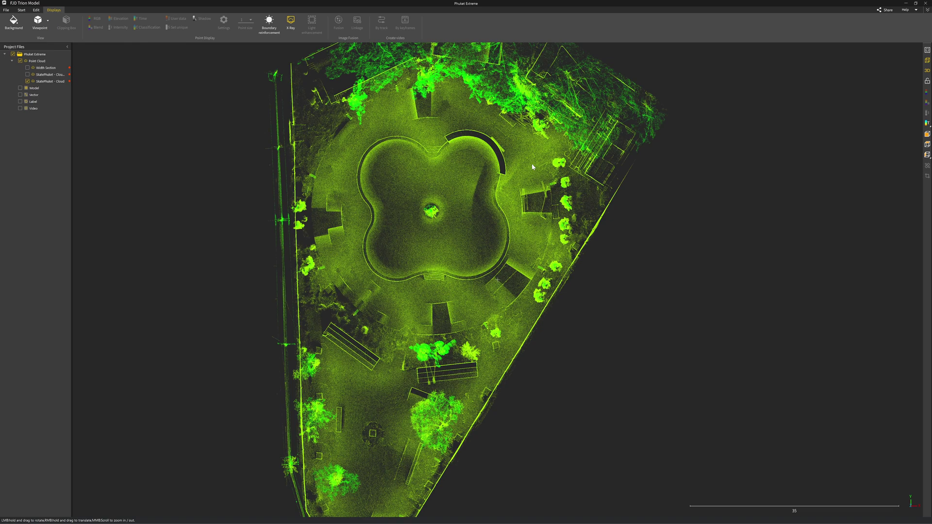
pyautogui.scroll(4, 587, 293)
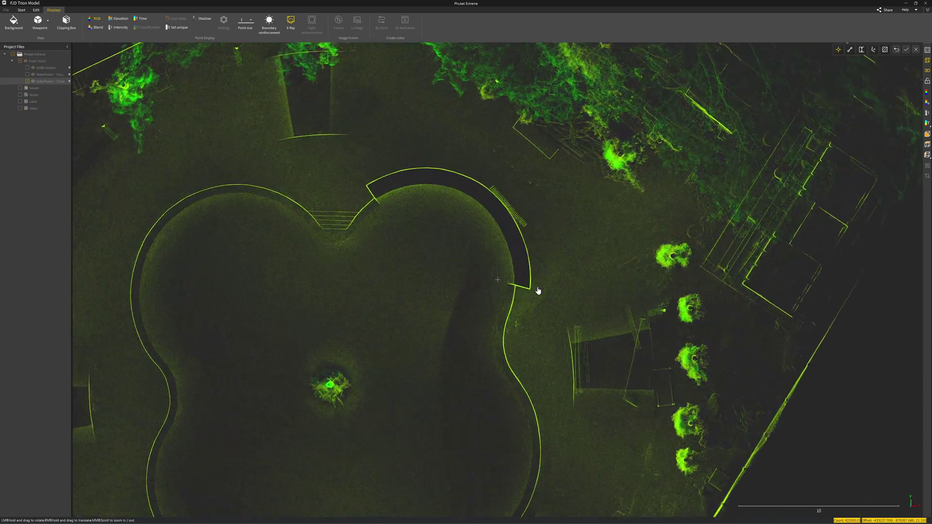
pyautogui.scroll(1, 286, 222)
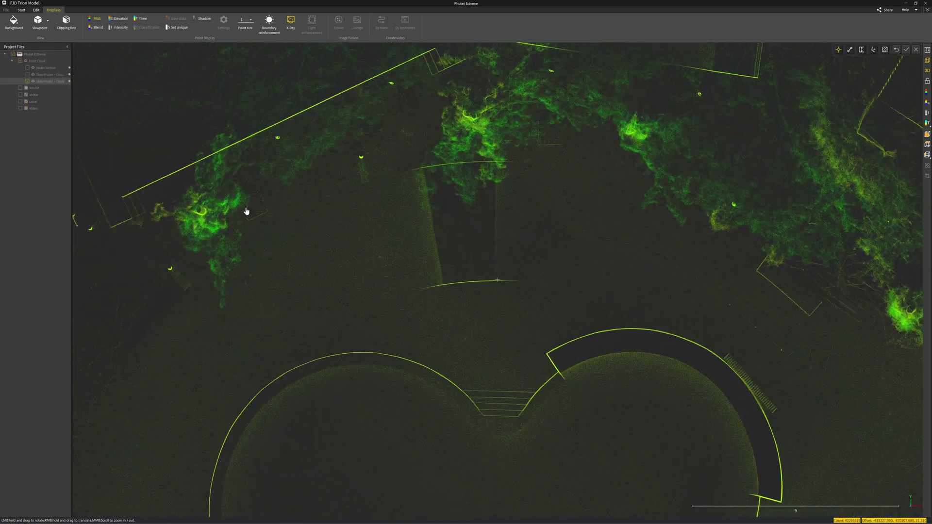
pyautogui.moveTo(262, 232)
pyautogui.scroll(1, 270, 238)
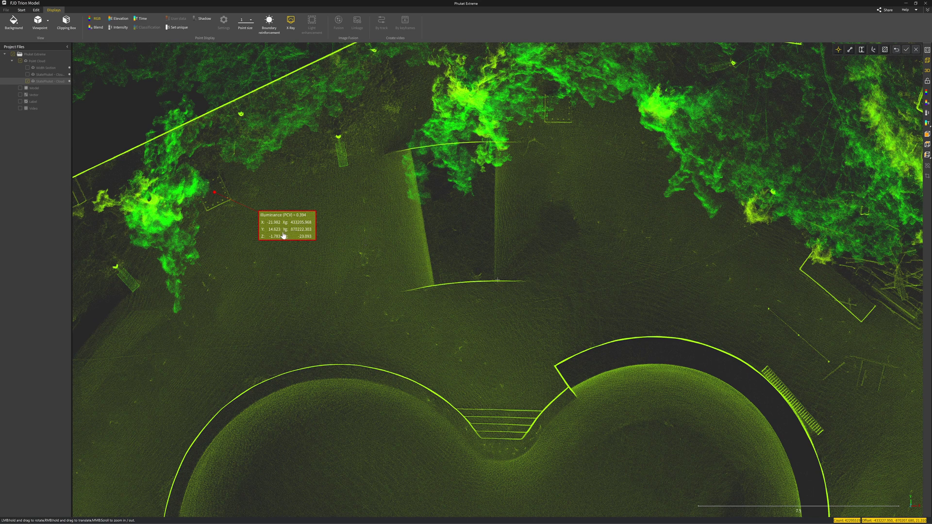
pyautogui.scroll(-2, 365, 272)
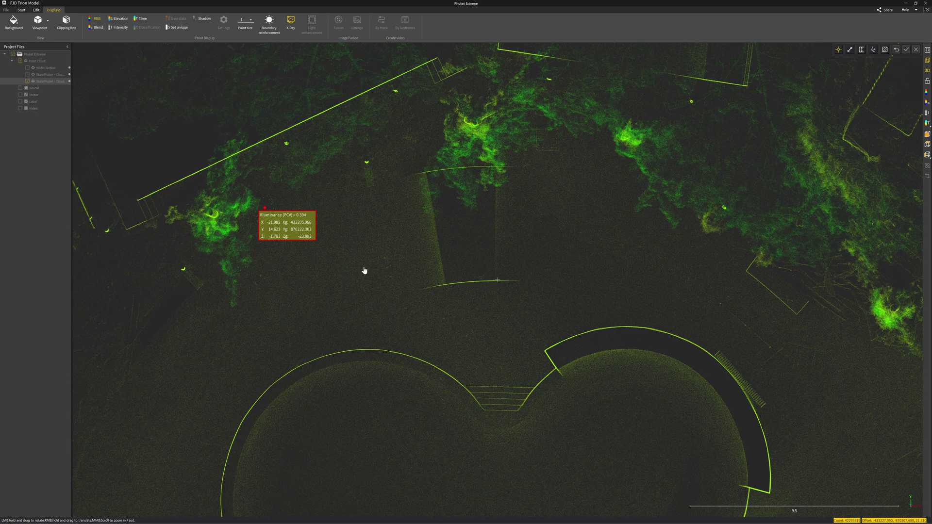
pyautogui.scroll(3, 344, 244)
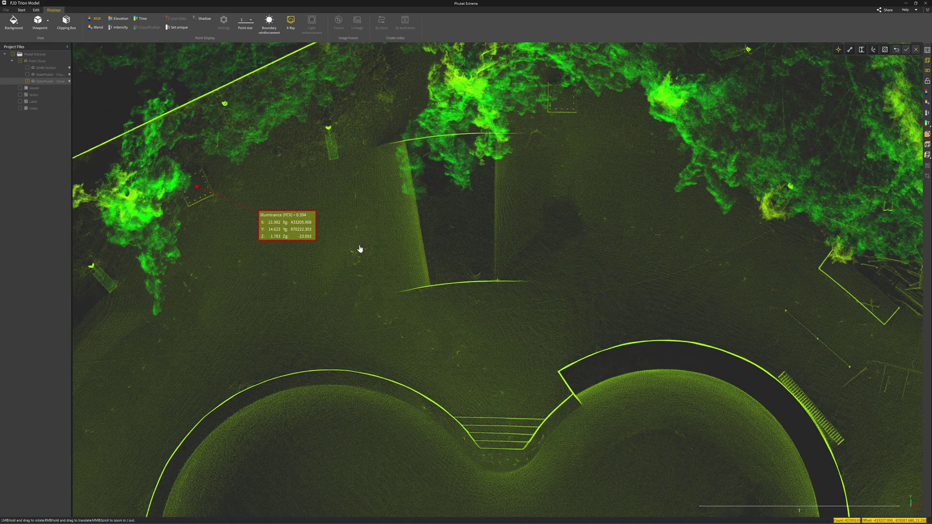
pyautogui.press('Escape')
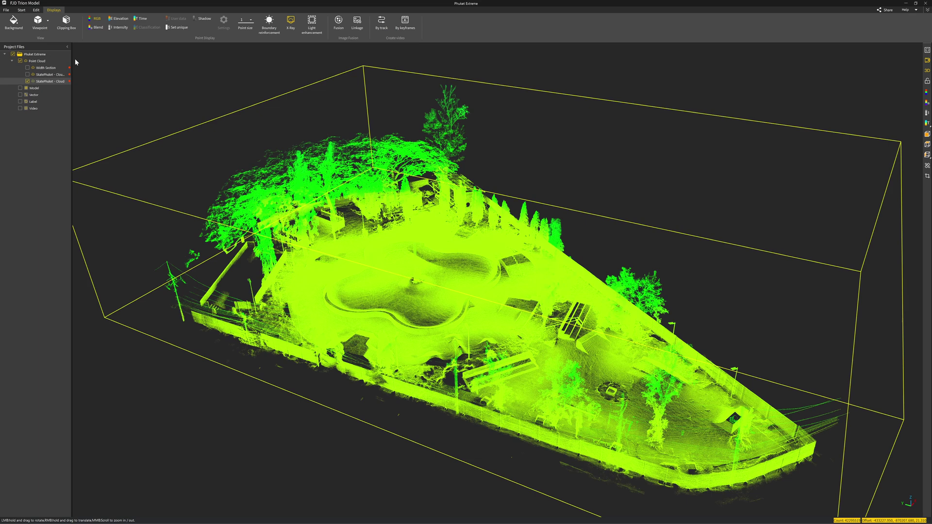
# Trim the cloud's right end with a clipping box.
pyautogui.click(67, 21)
pyautogui.scroll(5, 544, 266)
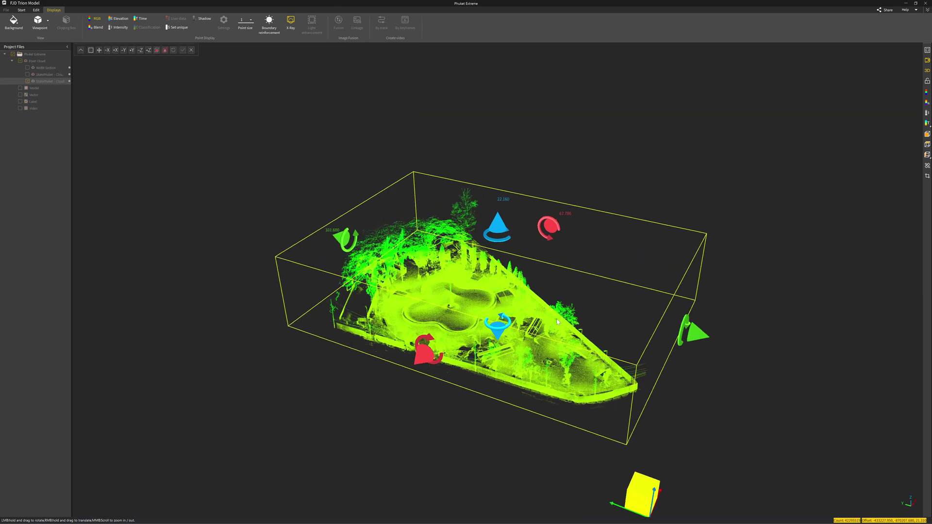
pyautogui.moveTo(773, 331); pyautogui.dragTo(919, 192)
pyautogui.scroll(5, 526, 309)
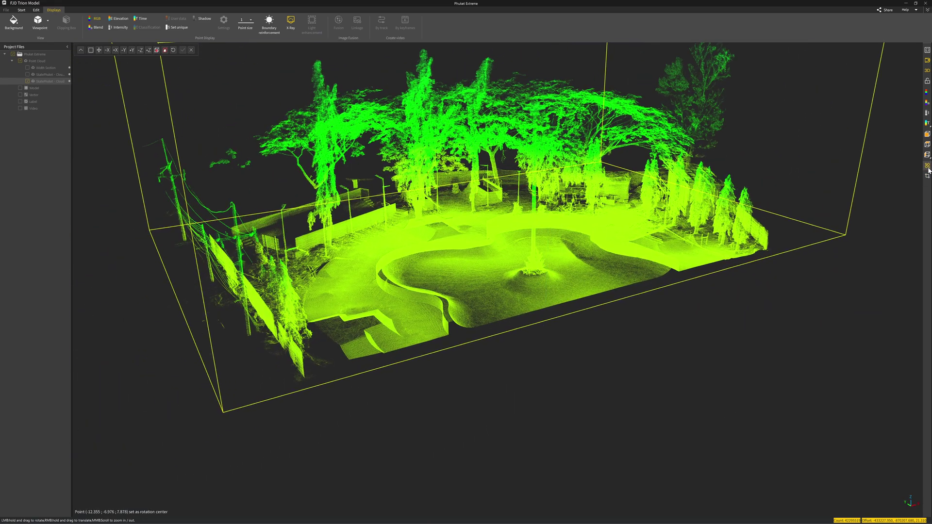
# Measure the height difference from the mound edge to the bowl floor, reading ΔZ 0.880.
pyautogui.click(927, 176)
pyautogui.click(862, 50)
pyautogui.scroll(6, 537, 276)
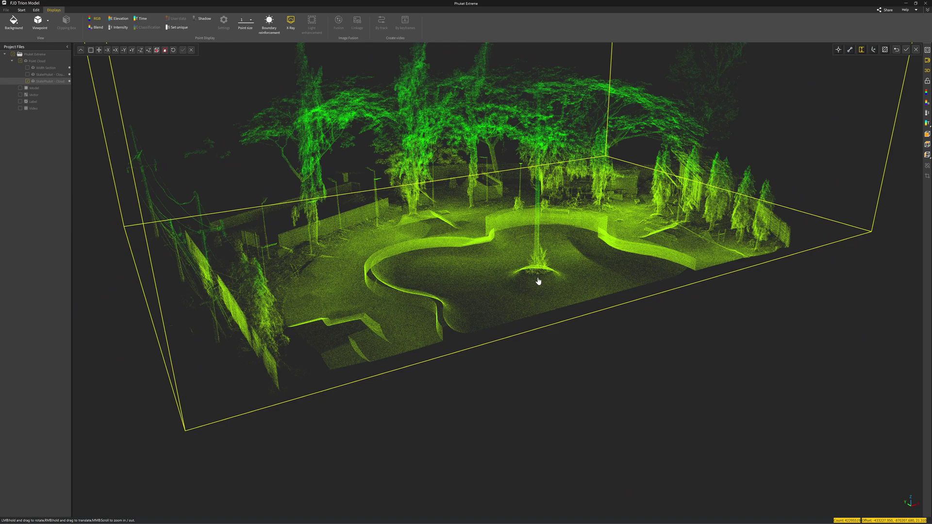
pyautogui.scroll(2, 539, 275)
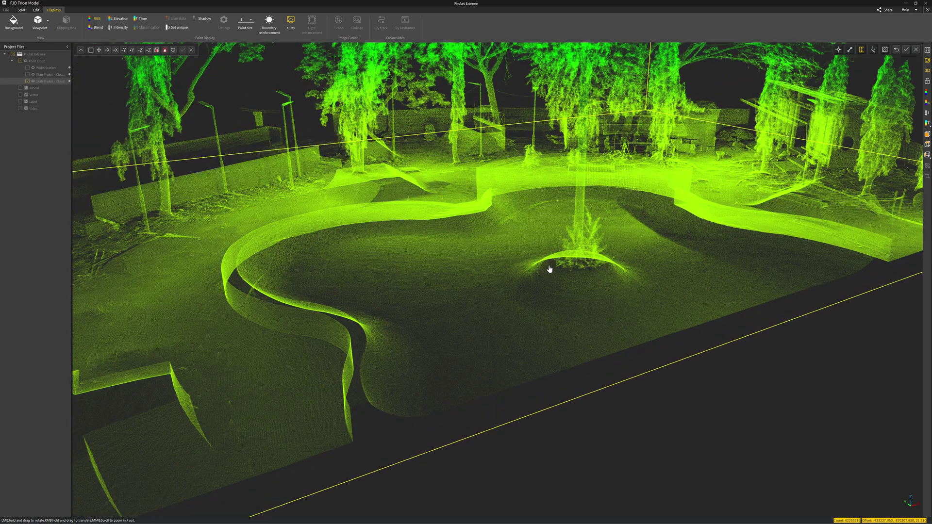
pyautogui.click(549, 273)
pyautogui.scroll(-2, 487, 275)
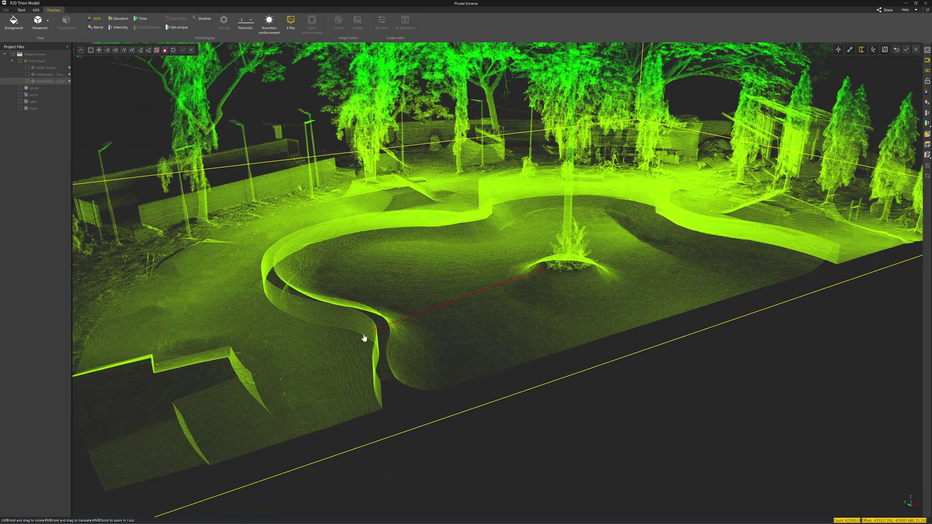
pyautogui.click(339, 352)
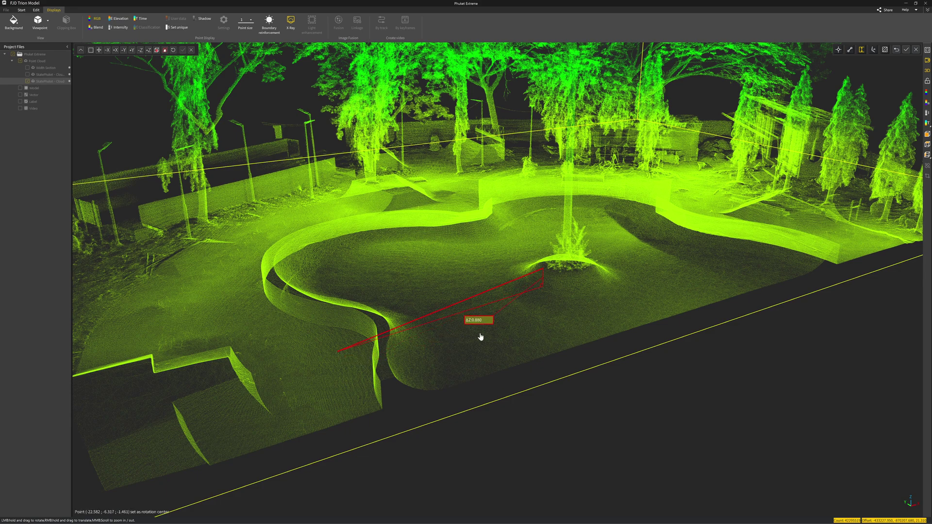
pyautogui.moveTo(572, 329); pyautogui.dragTo(482, 323)
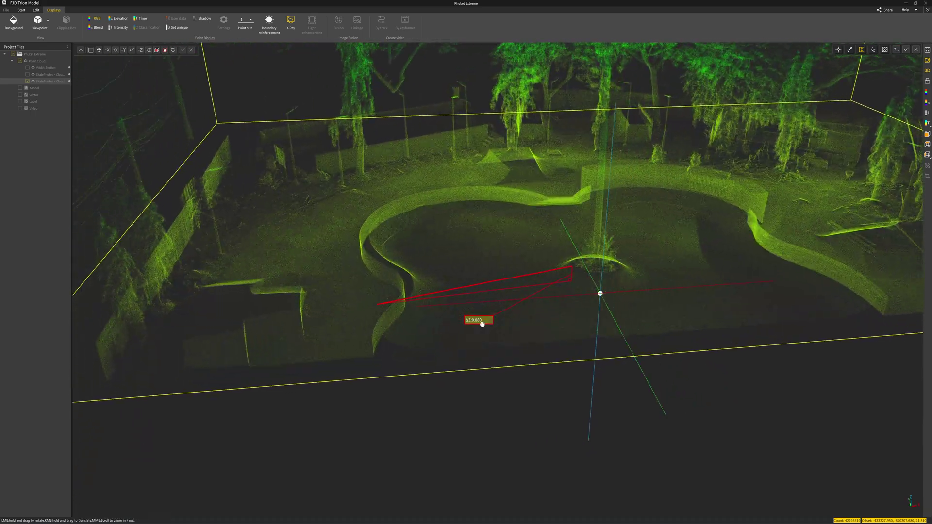
# Clear the height measurement and measure a 13.081 distance near the pool's far edge.
pyautogui.click(898, 52)
pyautogui.moveTo(703, 245); pyautogui.dragTo(610, 334)
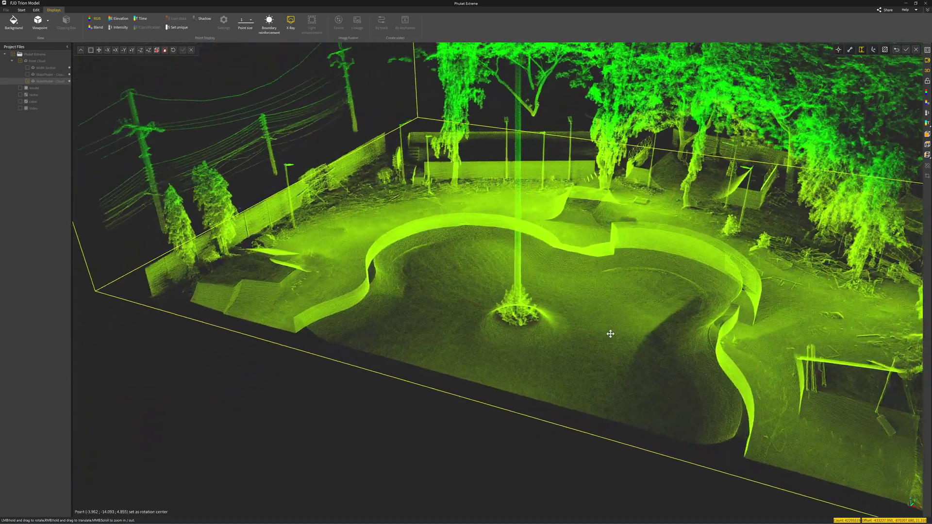
pyautogui.moveTo(458, 293); pyautogui.dragTo(608, 420)
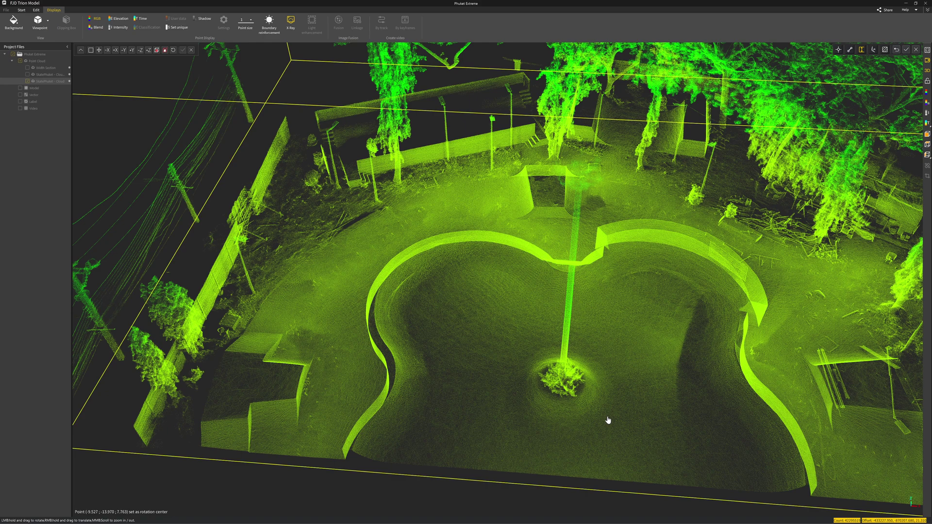
pyautogui.moveTo(403, 262); pyautogui.dragTo(445, 227)
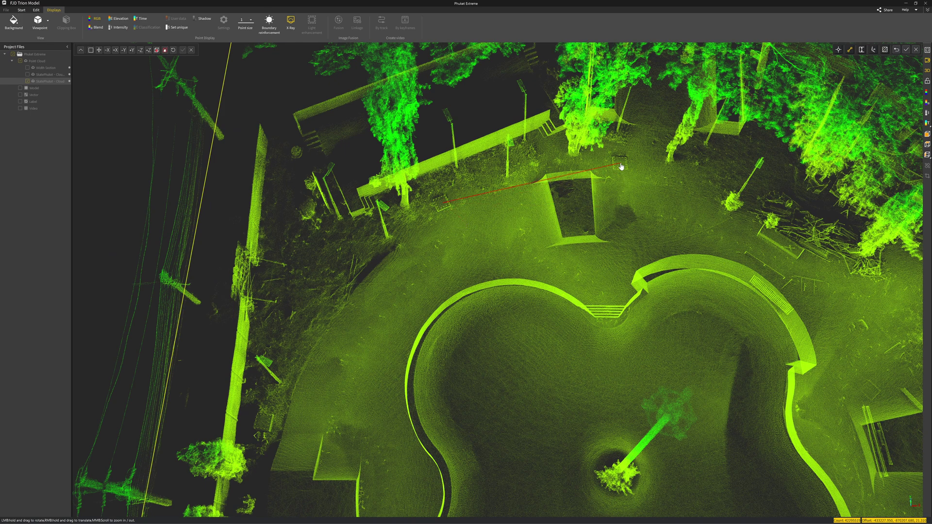
pyautogui.rightClick(670, 197)
# Pan and zoom a top-down view over the rectangular pads beside the fence.
pyautogui.moveTo(649, 174); pyautogui.dragTo(505, 130)
pyautogui.moveTo(504, 130); pyautogui.dragTo(587, 107, button='right')
pyautogui.scroll(3, 513, 249)
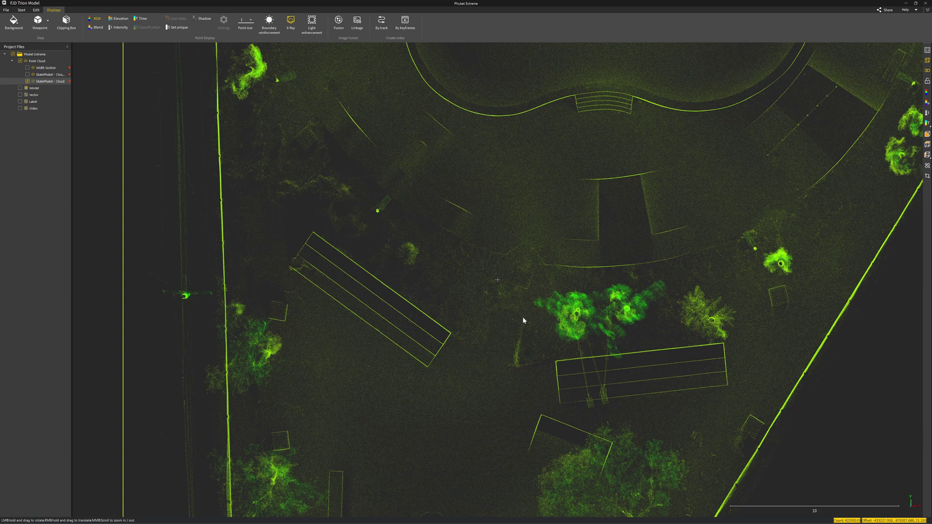
pyautogui.scroll(1, 522, 317)
pyautogui.scroll(2, 433, 363)
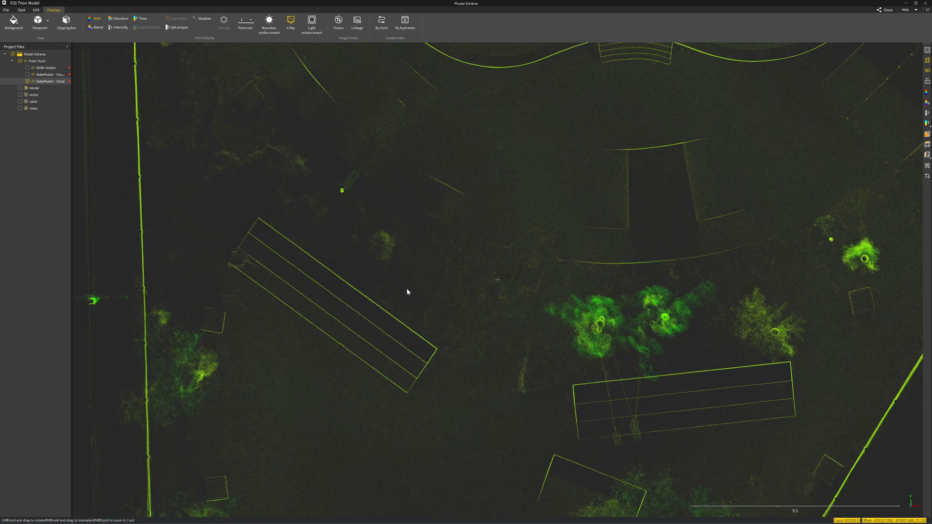
pyautogui.scroll(-1, 408, 291)
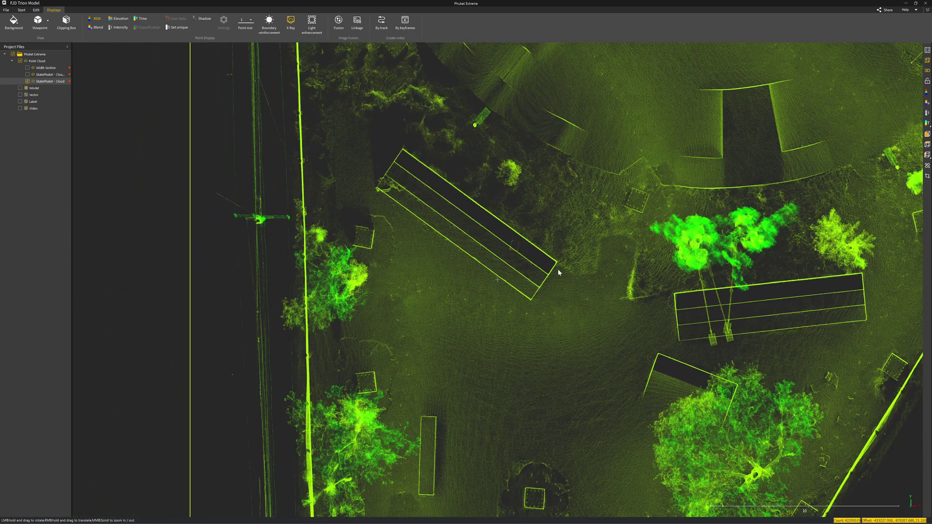
pyautogui.moveTo(624, 308)
pyautogui.mouseDown(button='right')
pyautogui.moveTo(442, 328)
pyautogui.moveTo(325, 368)
pyautogui.mouseUp(button='right')
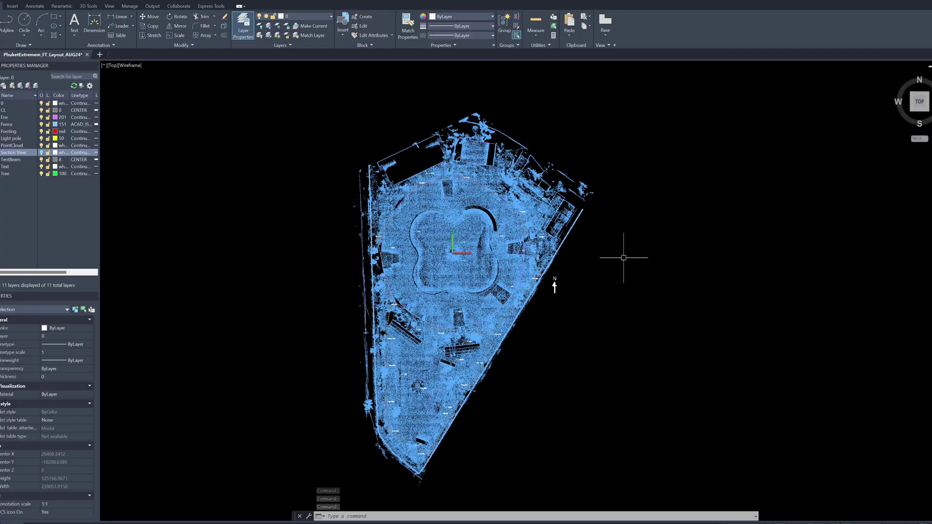
# Zoom into footing F3 (+55) and nearby edges over the point cloud, then back out.
pyautogui.scroll(5, 623, 258)
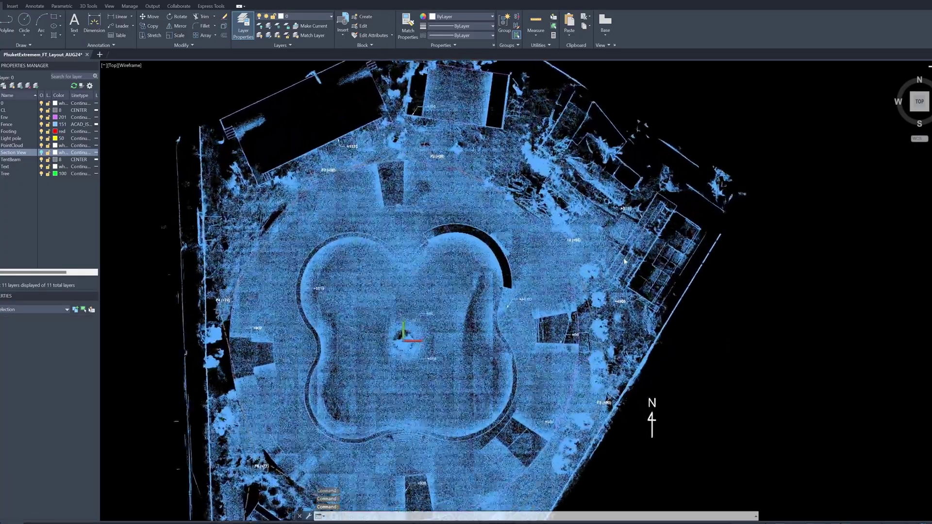
pyautogui.scroll(4, 277, 170)
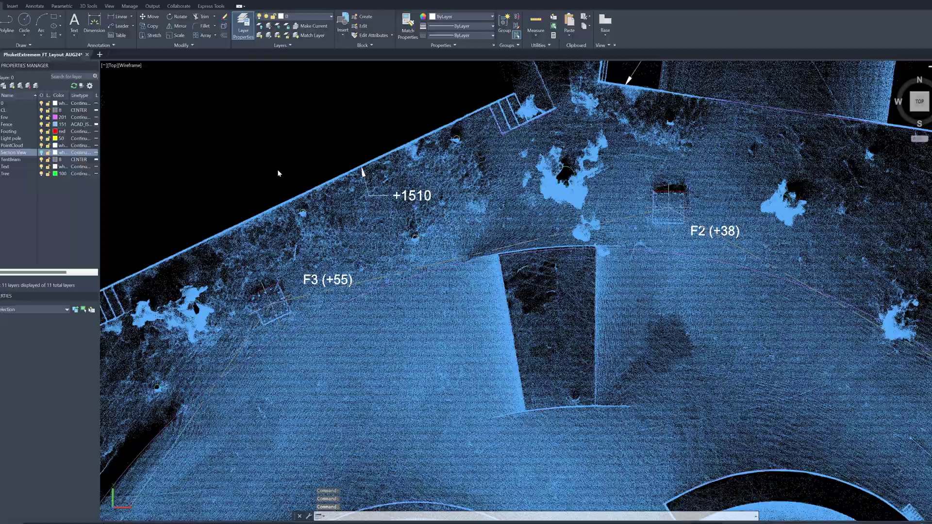
pyautogui.scroll(5, 278, 173)
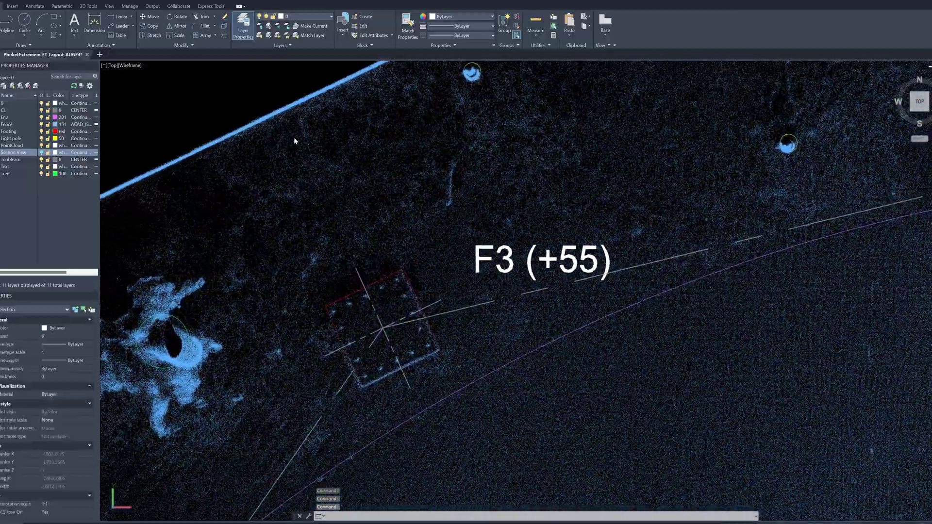
pyautogui.scroll(1, 327, 155)
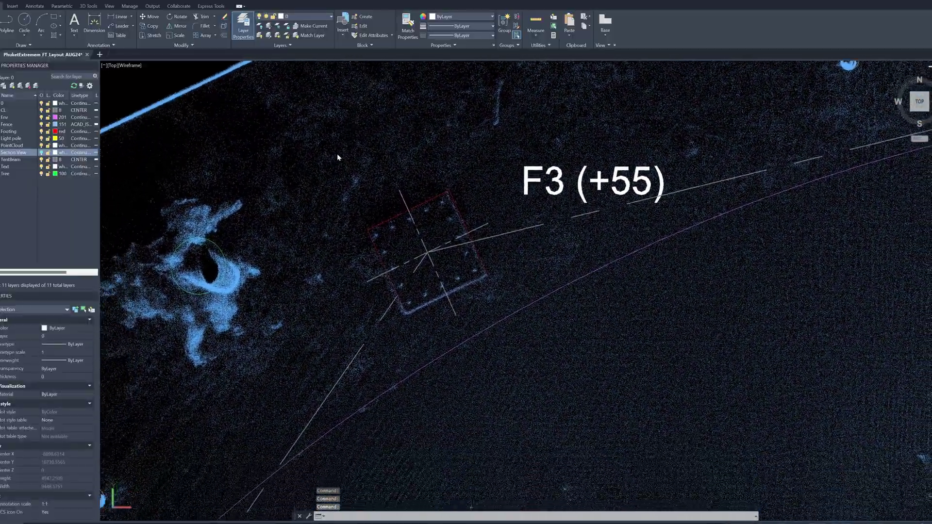
pyautogui.scroll(6, 401, 167)
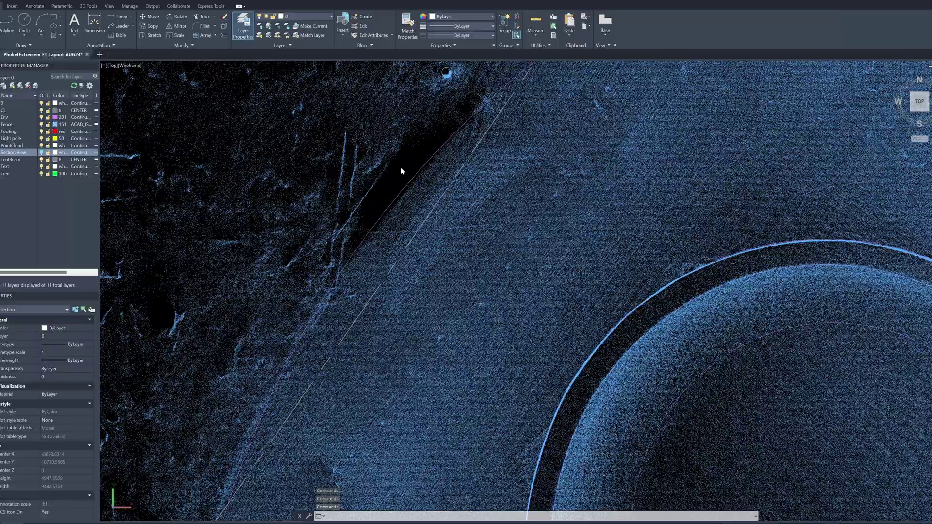
pyautogui.scroll(-5, 402, 171)
pyautogui.scroll(4, 544, 220)
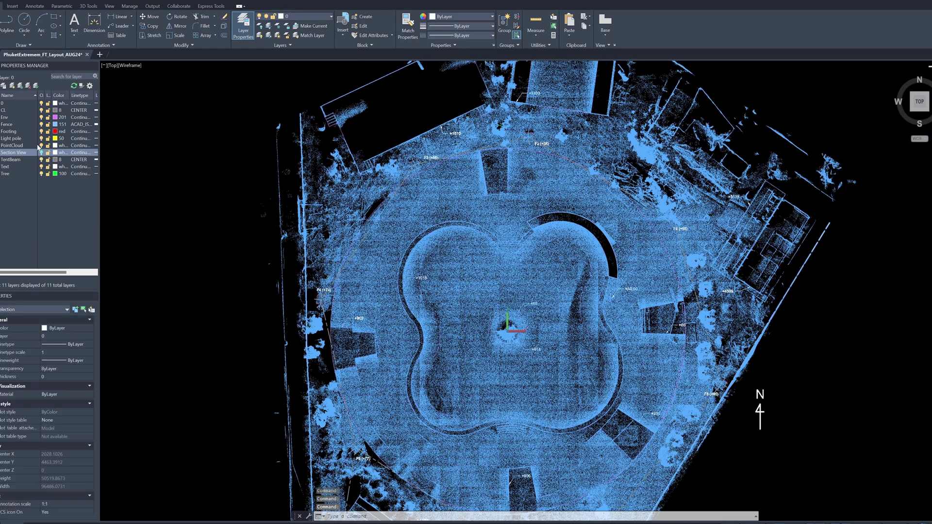
# Turn off the PointCloud layer so only the traced footing linework remains.
pyautogui.click(41, 145)
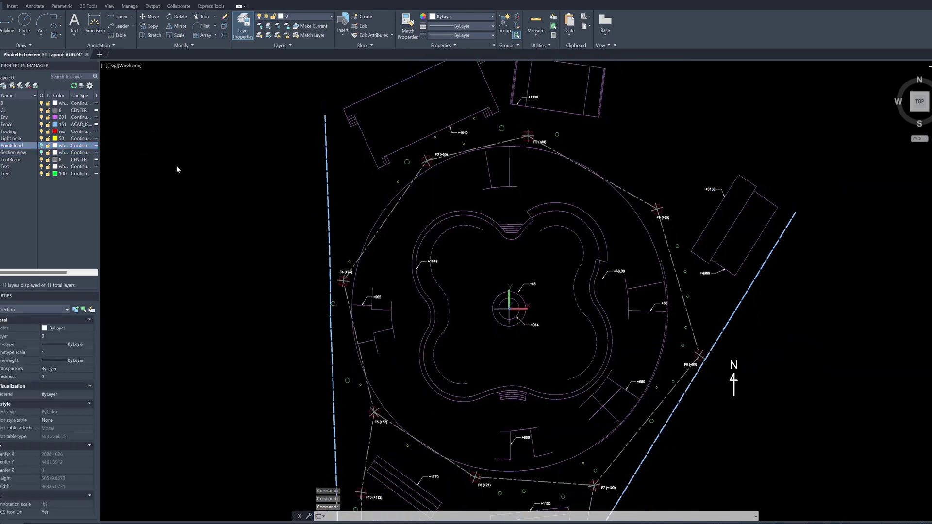